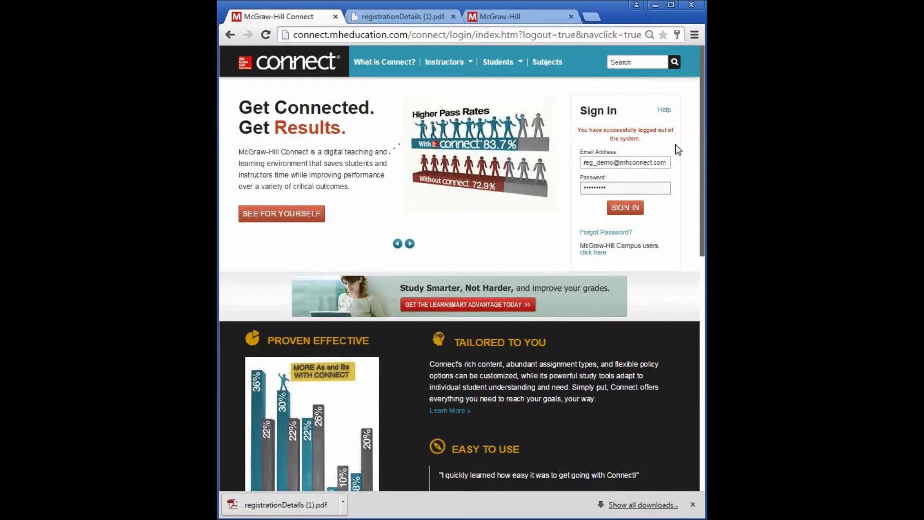
Step: Sign in to the instructor account with the entered credentials
key("Return")
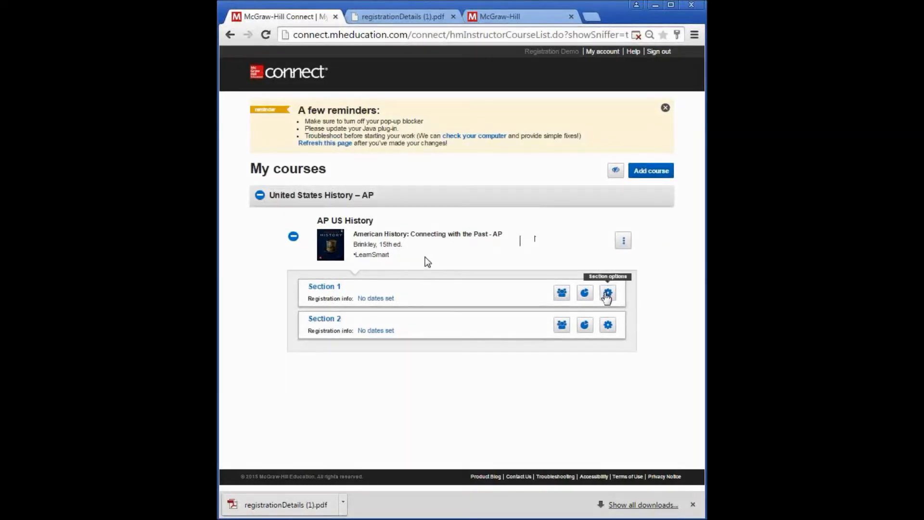
Step: View Section 1's student registration sheet with its section web address, then close it
left_click(607, 296)
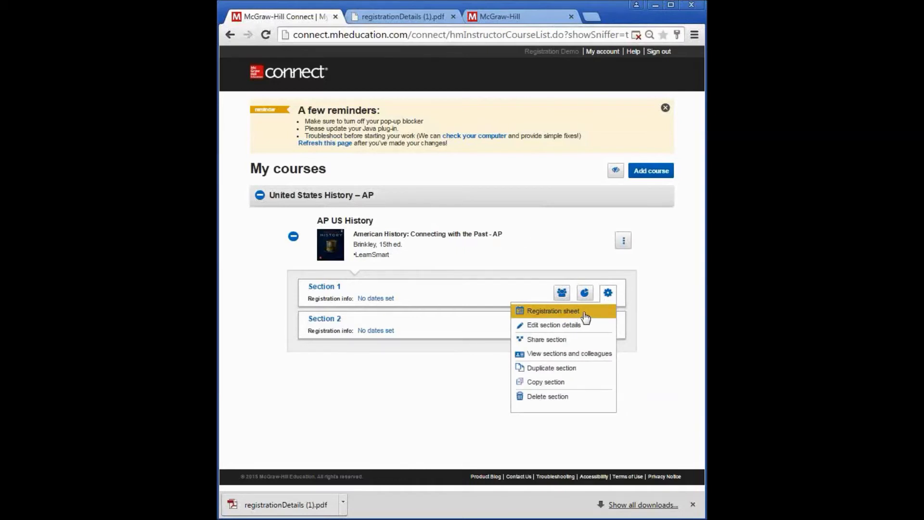
left_click(585, 318)
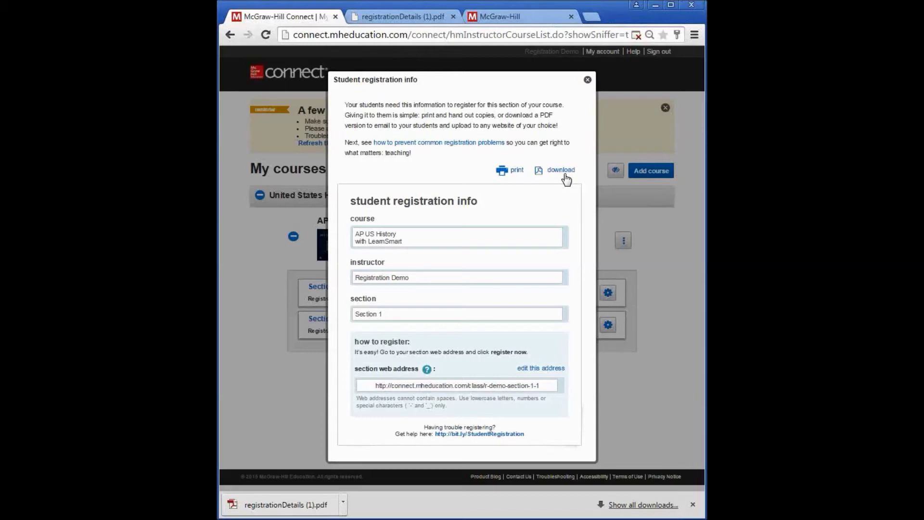
left_click(587, 79)
Step: Sign out of Connect and bring up the downloaded registrationDetails (1).pdf
left_click(662, 51)
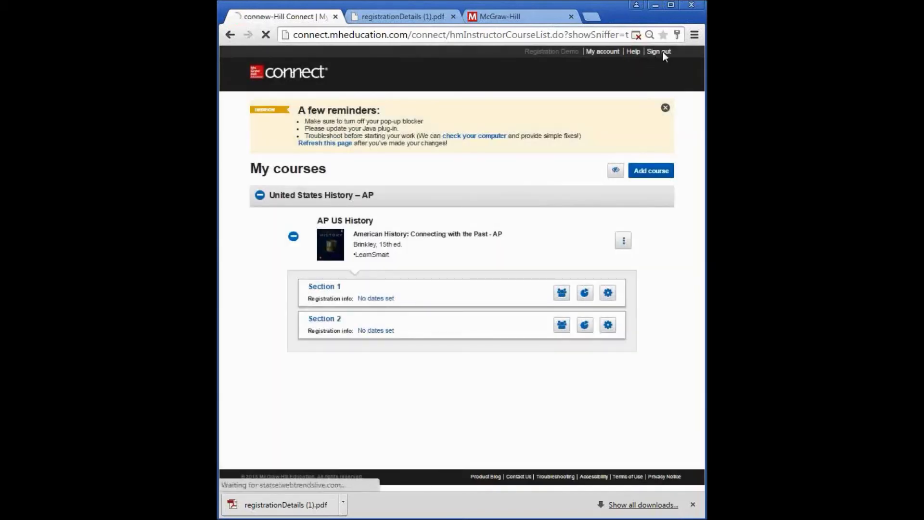
left_click(422, 16)
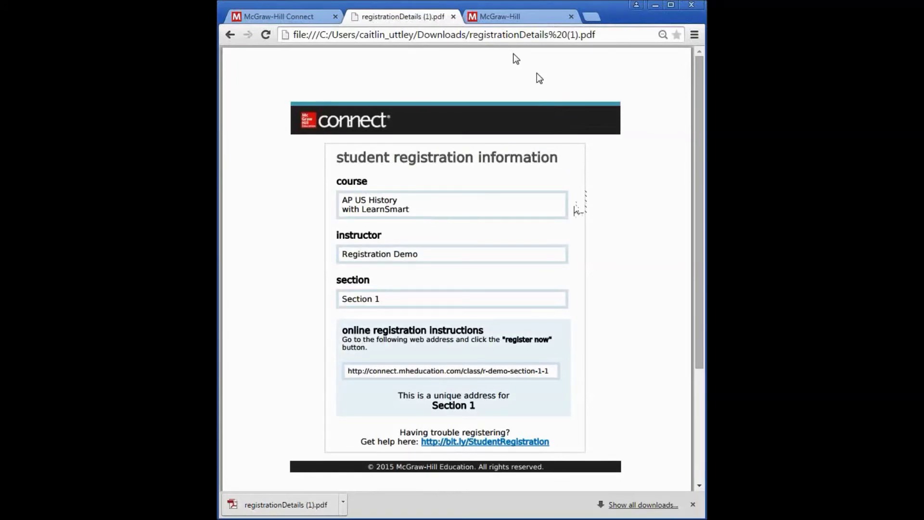
Step: Follow Section 1's web address and choose REGISTER NOW for AP US History
left_click(447, 372)
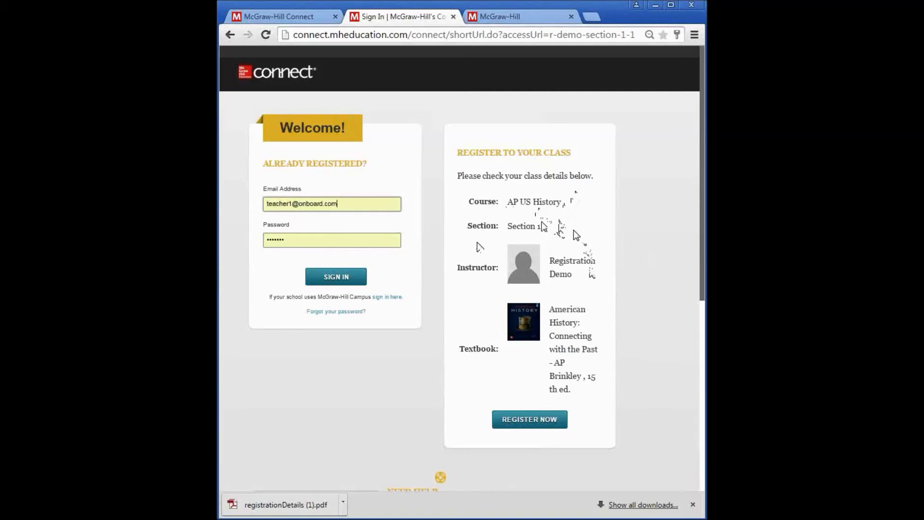
left_click(533, 422)
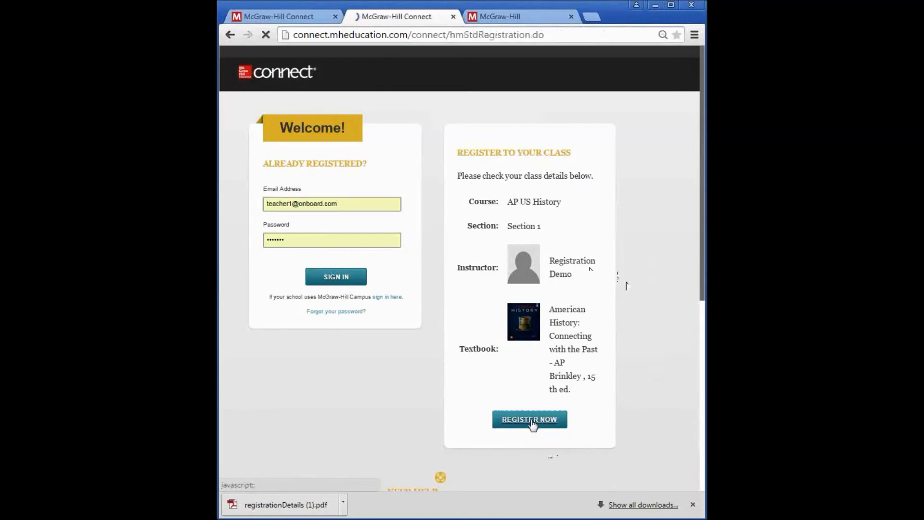
left_click(473, 189)
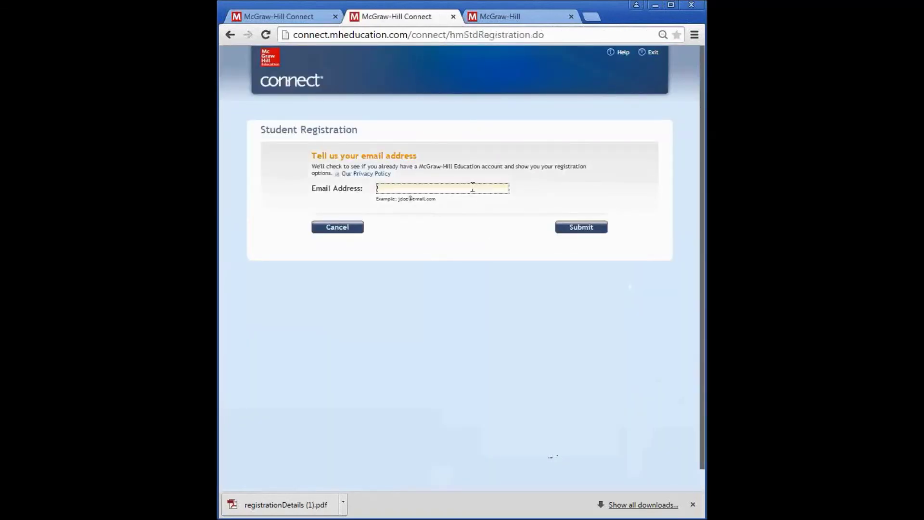
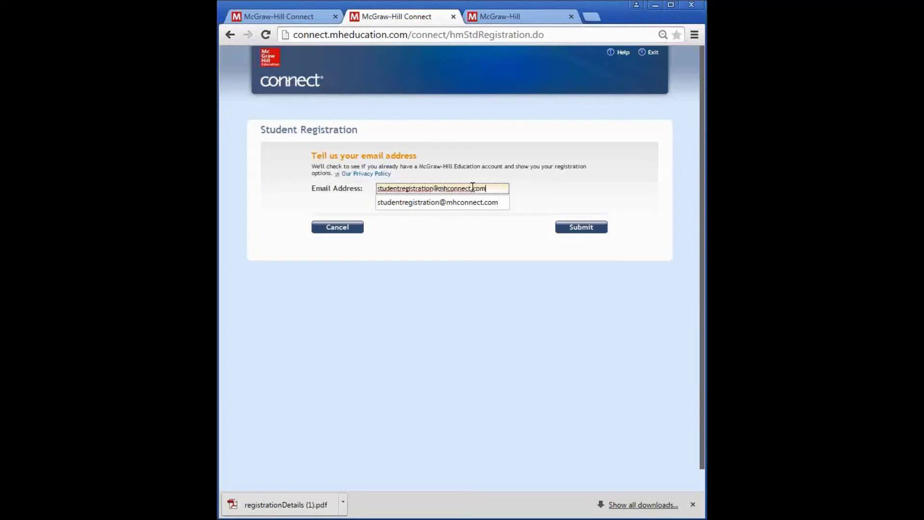
Step: Submit the registration_demo email address and reach the account creation form
left_click(515, 185)
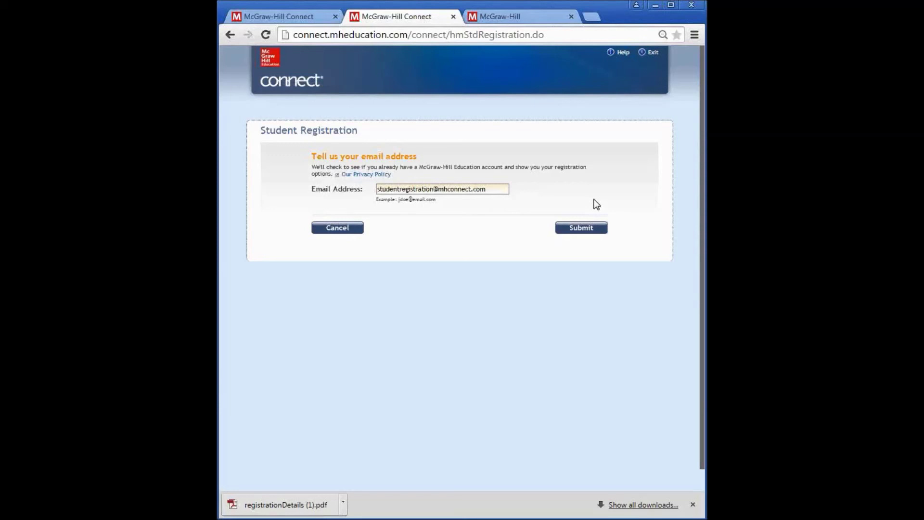
left_click(586, 229)
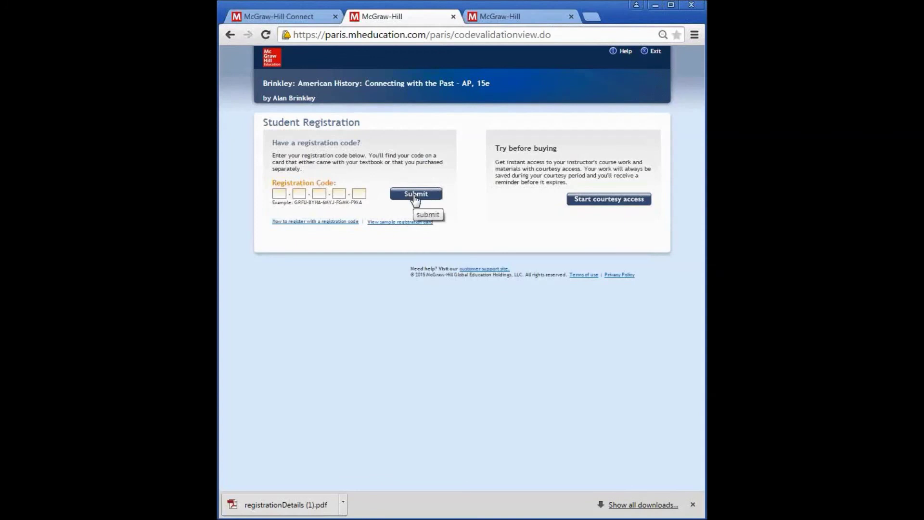
left_click(523, 14)
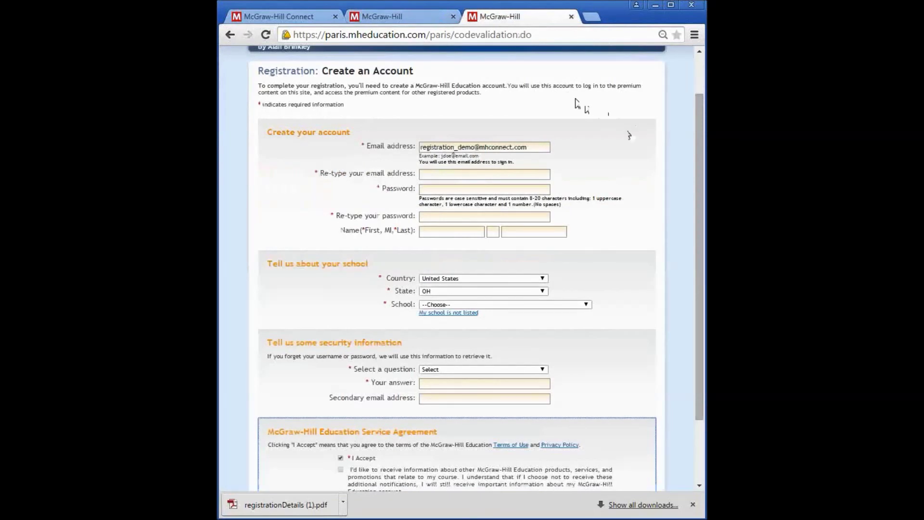
scroll(614, 246, "down", 2)
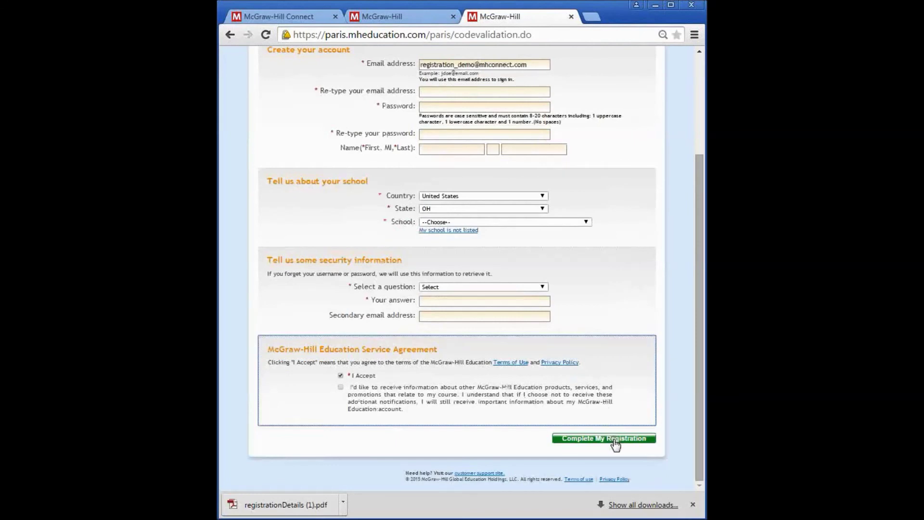